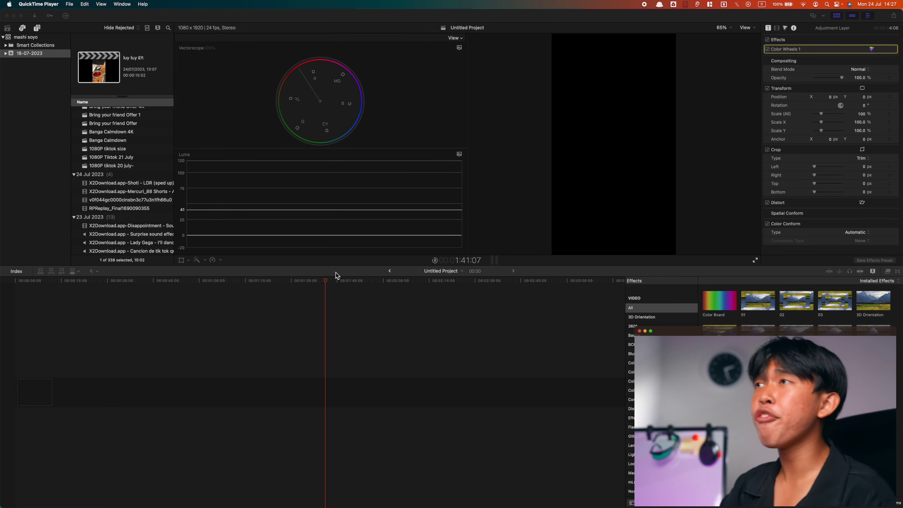
Step: Bring Final Cut Pro to the front and scroll through the project's multi-track timeline
{"action": "left_click", "coordinate": [37, 88]}
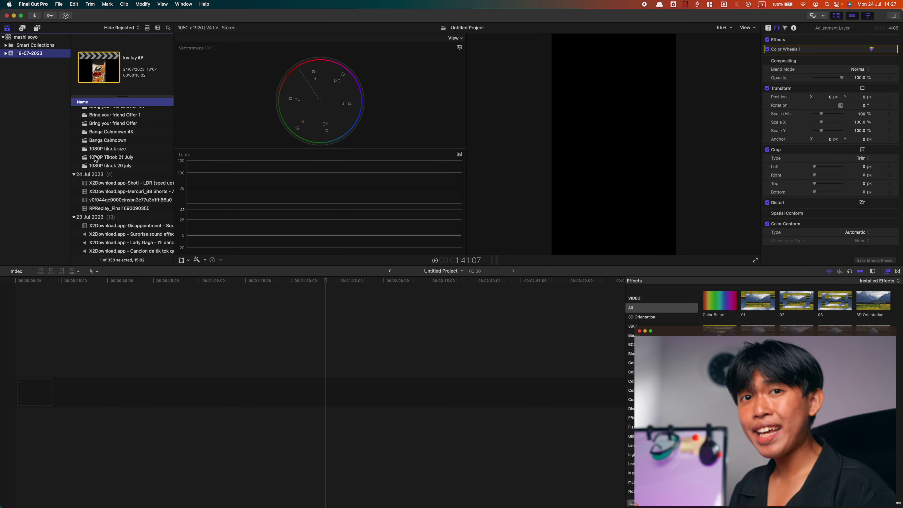
{"action": "scroll", "coordinate": [95, 159], "scroll_direction": "up", "scroll_amount": 15}
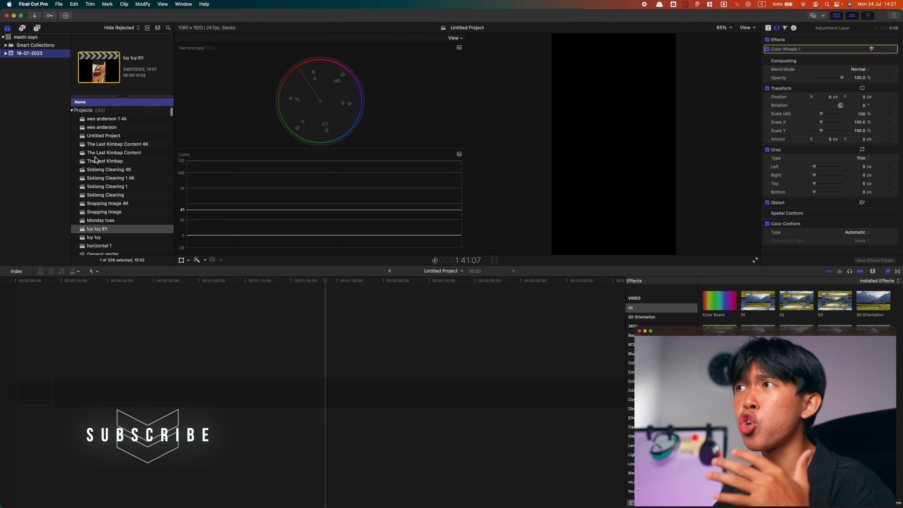
{"action": "scroll", "coordinate": [95, 159], "scroll_direction": "down", "scroll_amount": 10}
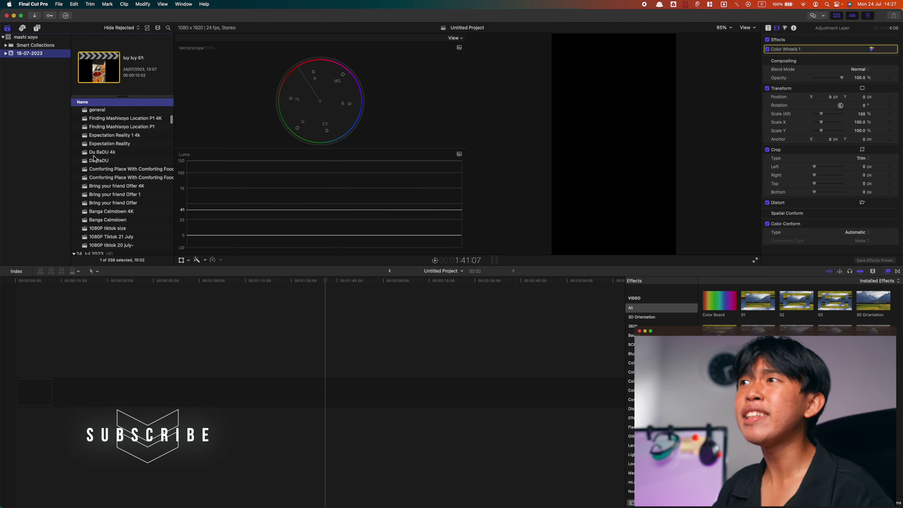
{"action": "scroll", "coordinate": [95, 159], "scroll_direction": "down", "scroll_amount": 15}
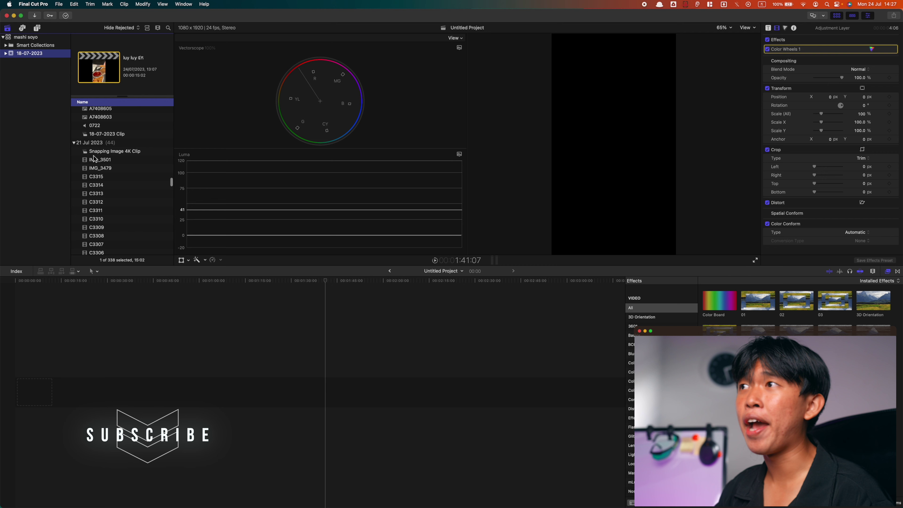
{"action": "scroll", "coordinate": [95, 159], "scroll_direction": "up", "scroll_amount": 20}
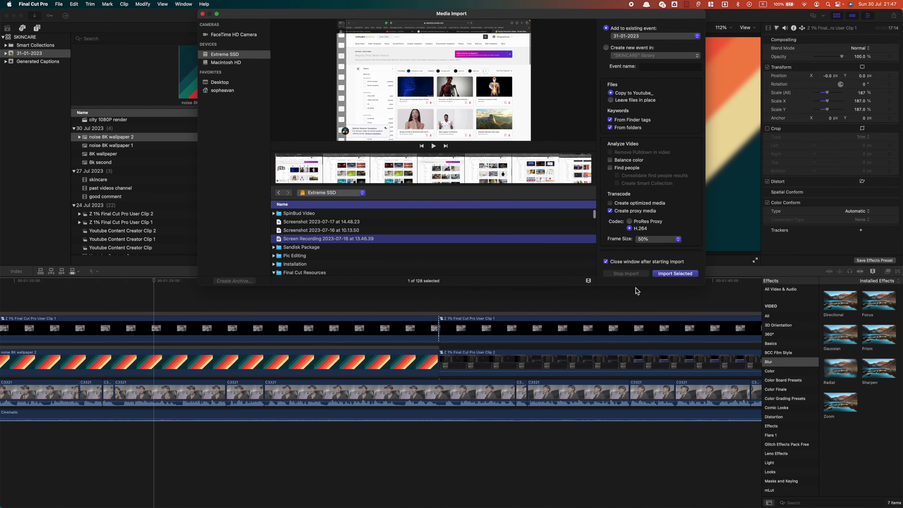
Step: Import all four files from the Tiktok 9 Badu Badu folder with H.264 proxies at 50% frame size
{"action": "left_click", "coordinate": [658, 239]}
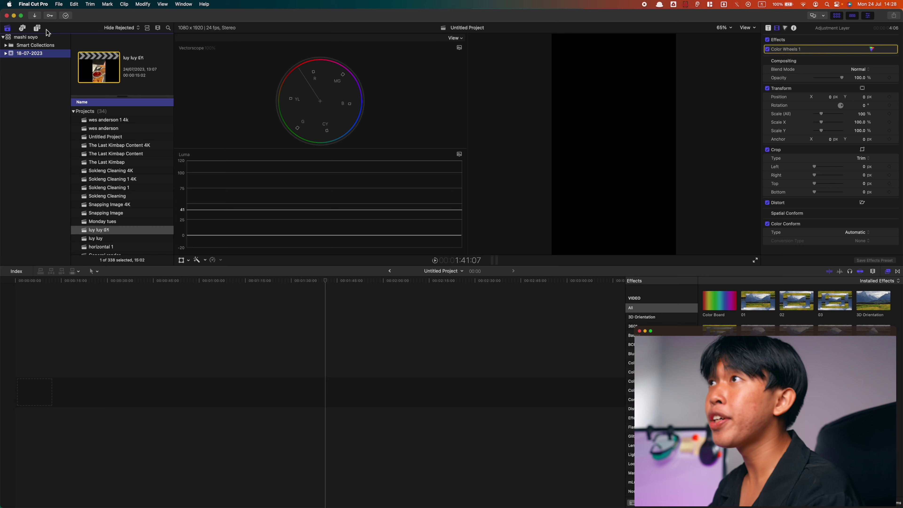
{"action": "left_click", "coordinate": [35, 16]}
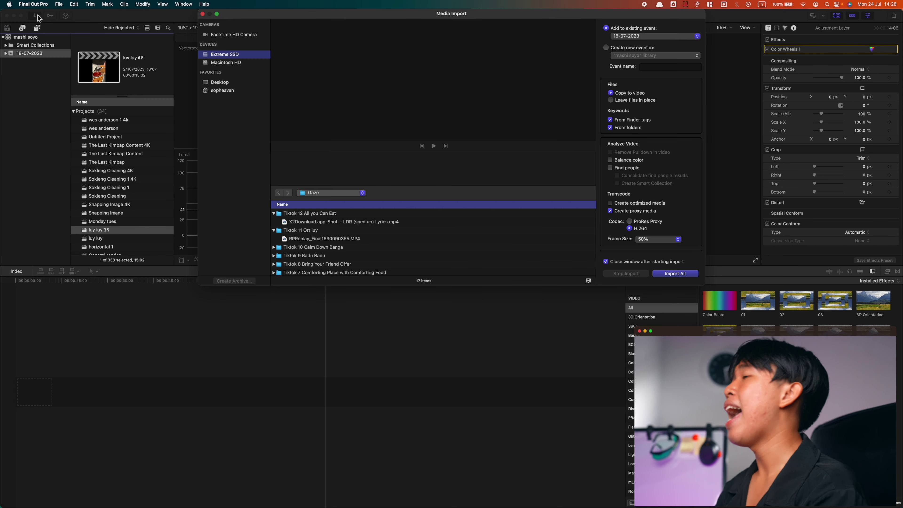
{"action": "scroll", "coordinate": [411, 228], "scroll_direction": "down", "scroll_amount": 3}
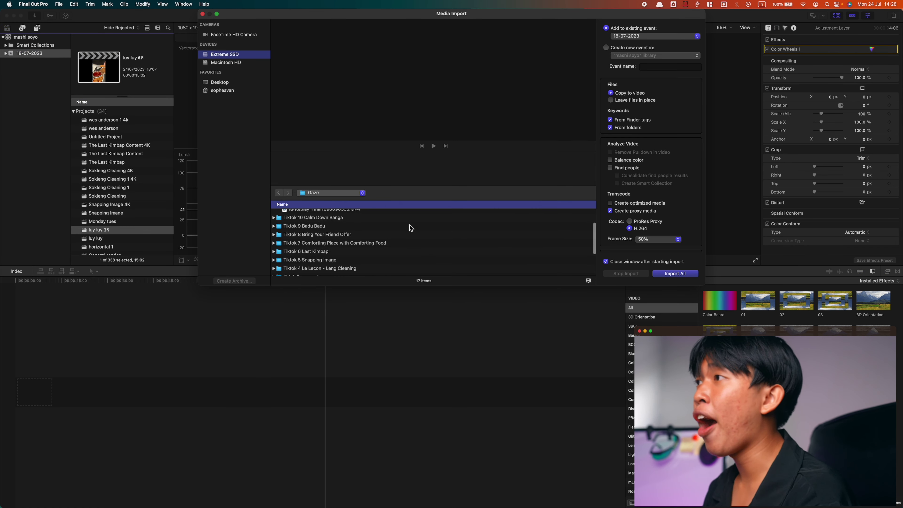
{"action": "left_click", "coordinate": [273, 226]}
{"action": "left_click", "coordinate": [313, 234]}
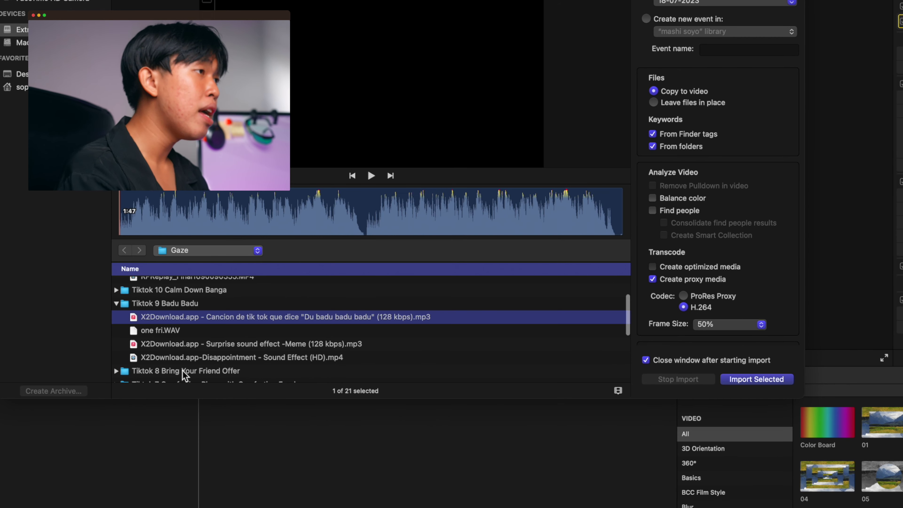
{"action": "left_click", "coordinate": [314, 259], "text": "shift"}
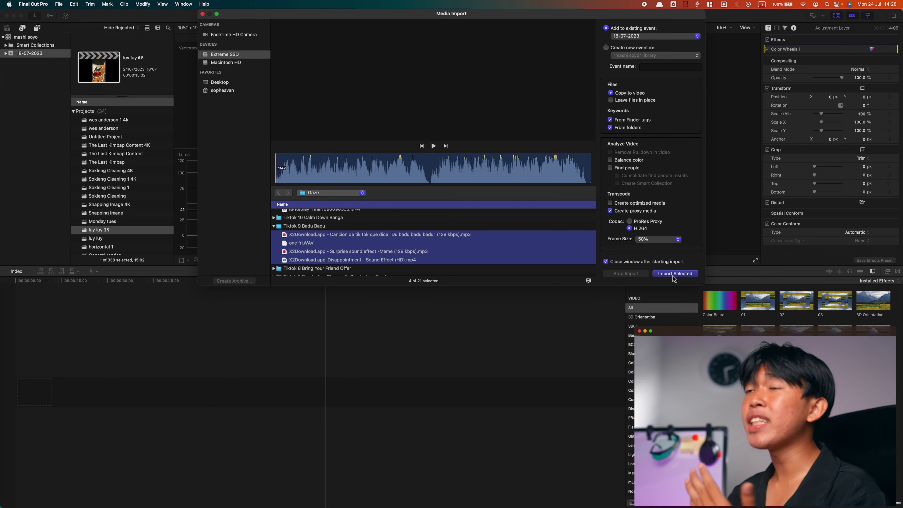
{"action": "left_click", "coordinate": [674, 274]}
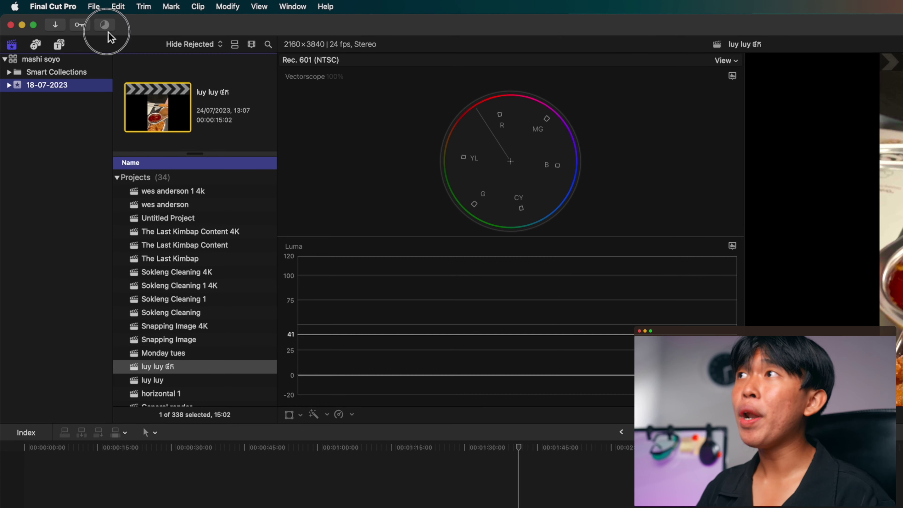
{"action": "left_click", "coordinate": [104, 25]}
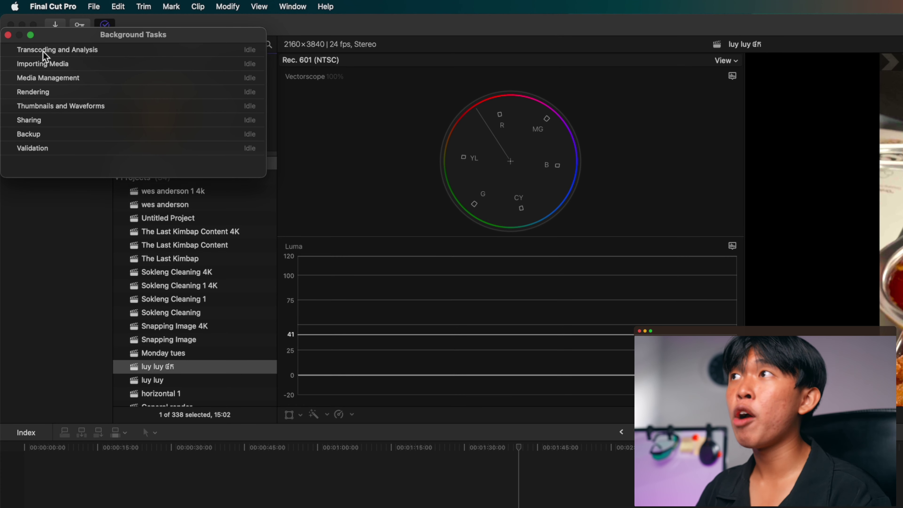
{"action": "key", "text": "super+9"}
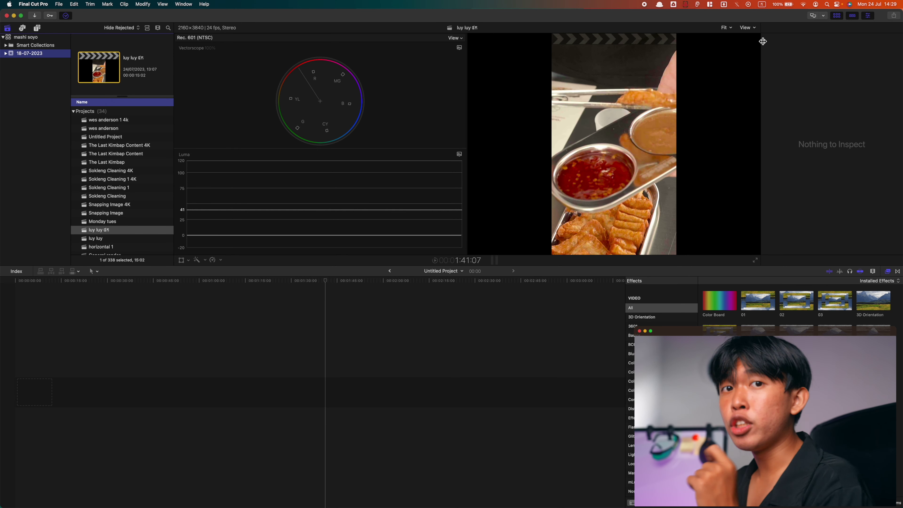
Step: Set the viewer's Media Playback to Proxy Preferred
{"action": "left_click", "coordinate": [750, 29]}
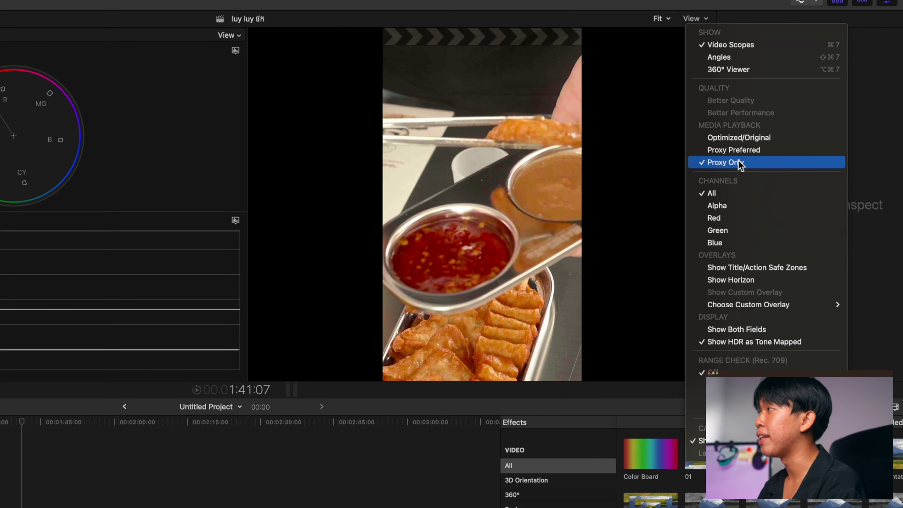
{"action": "left_click", "coordinate": [747, 152]}
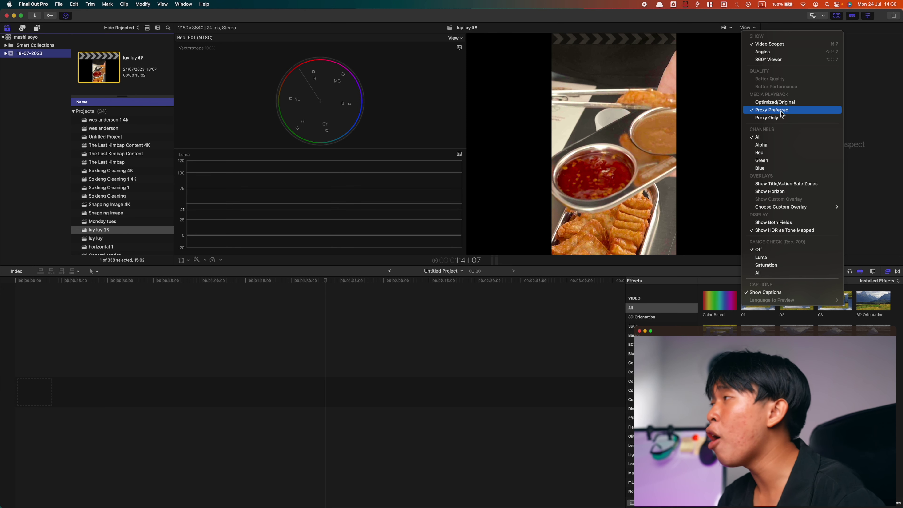
Step: Open the Snapping Image 4K project and step into its compound clip
{"action": "left_click", "coordinate": [760, 118]}
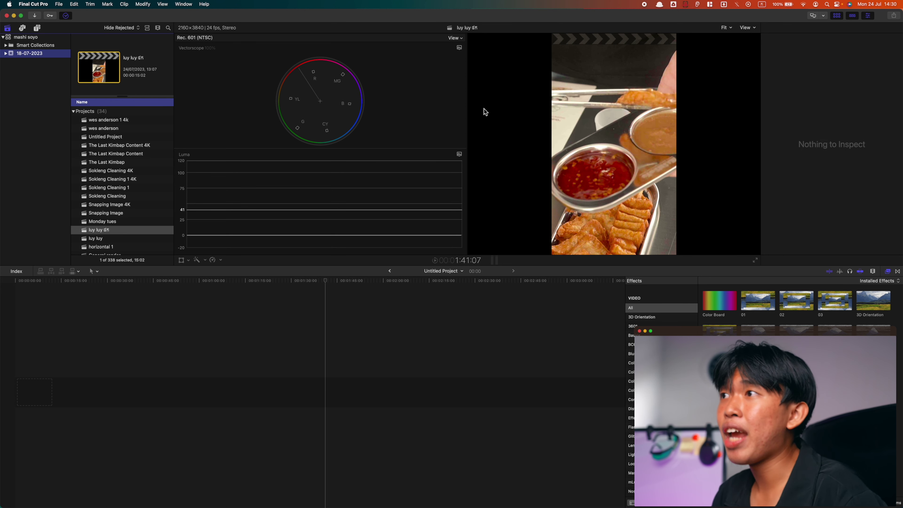
{"action": "double_click", "coordinate": [125, 206]}
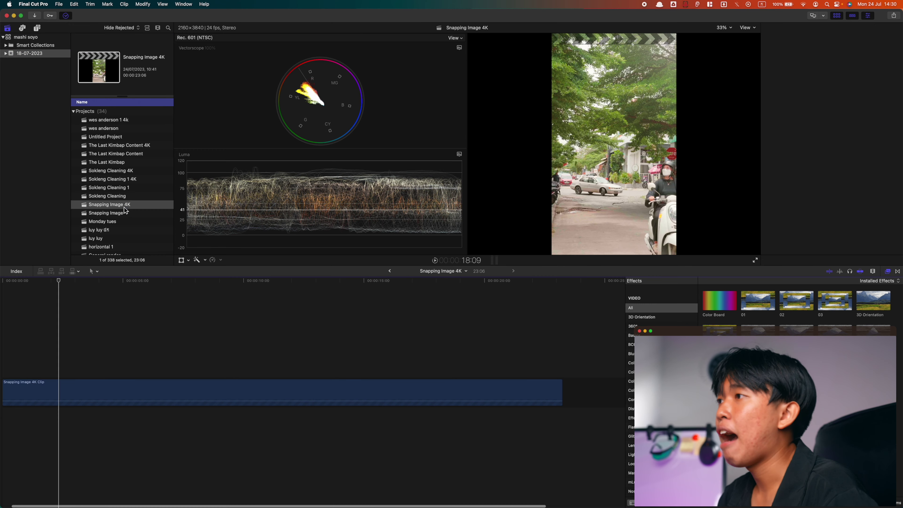
{"action": "left_click", "coordinate": [361, 392]}
{"action": "double_click", "coordinate": [361, 392]}
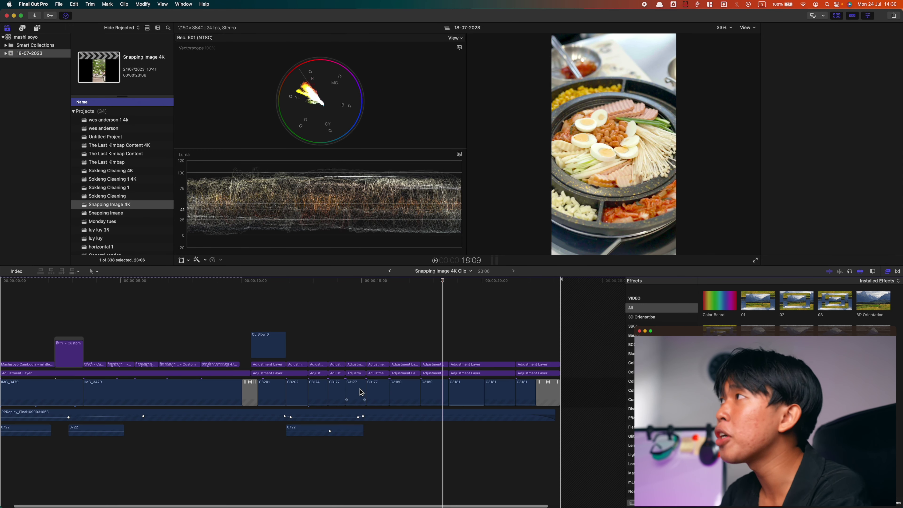
Step: Attempt File > Share > Export File, then cancel because playback is still using proxies
{"action": "left_click", "coordinate": [748, 28]}
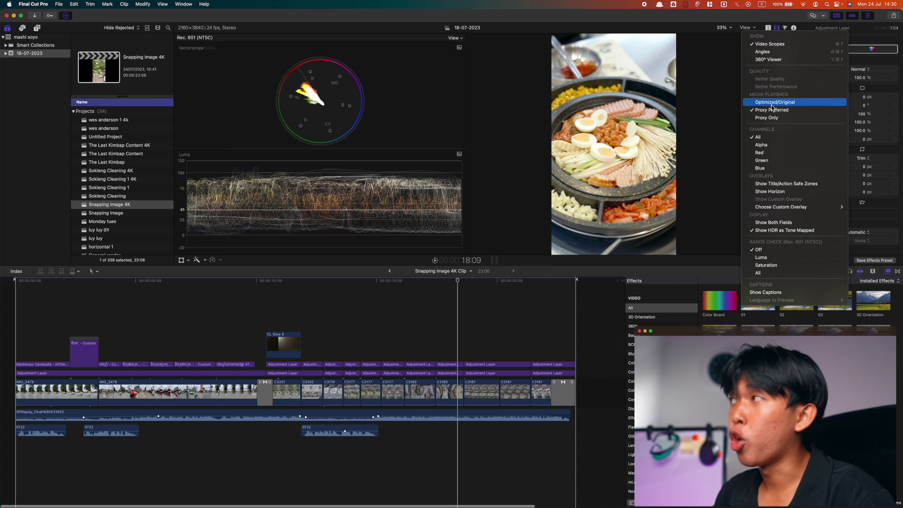
{"action": "left_click", "coordinate": [773, 102]}
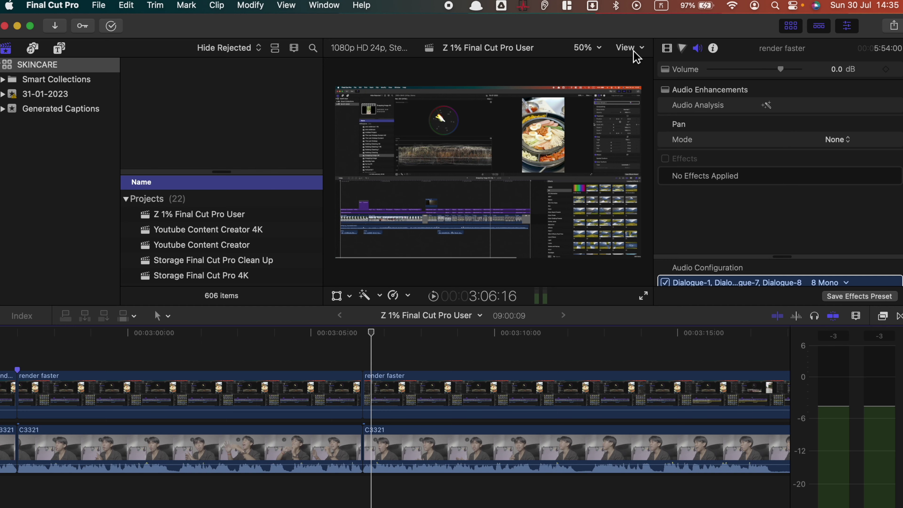
{"action": "left_click", "coordinate": [635, 45]}
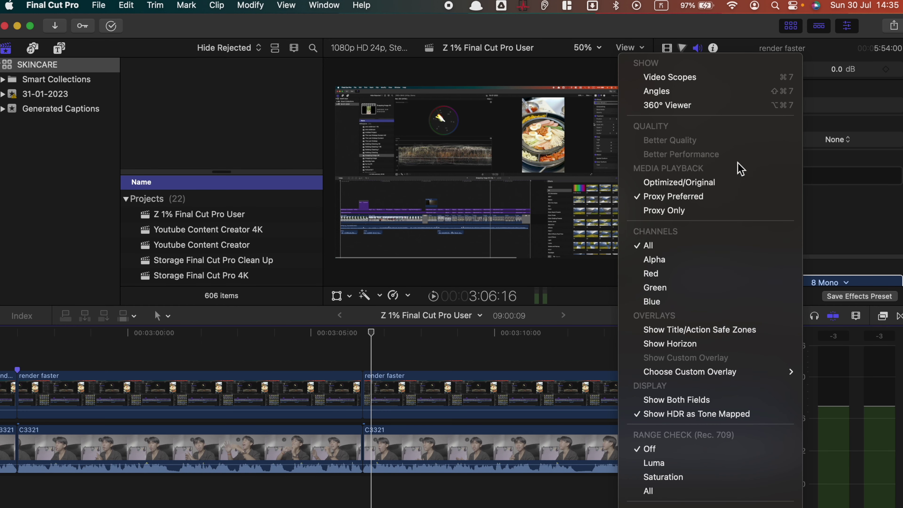
{"action": "left_click", "coordinate": [425, 338]}
{"action": "left_click", "coordinate": [98, 5]}
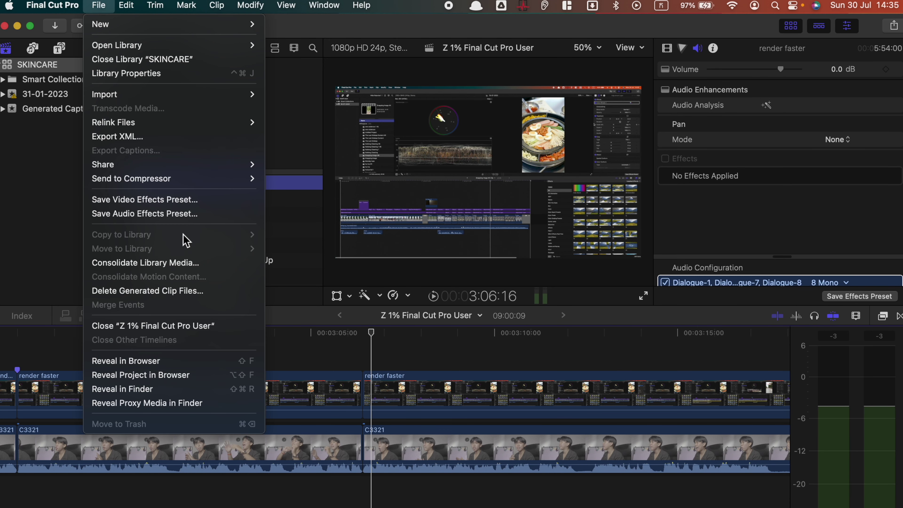
{"action": "mouse_move", "coordinate": [217, 164]}
{"action": "left_click", "coordinate": [330, 178]}
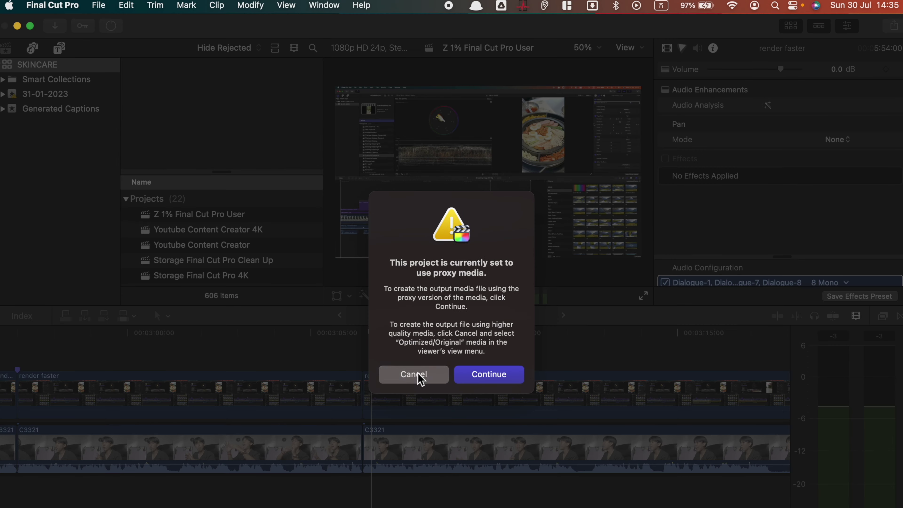
{"action": "left_click", "coordinate": [419, 373]}
Step: Switch playback to Optimized/Original and export the project with the default settings
{"action": "left_click", "coordinate": [632, 47]}
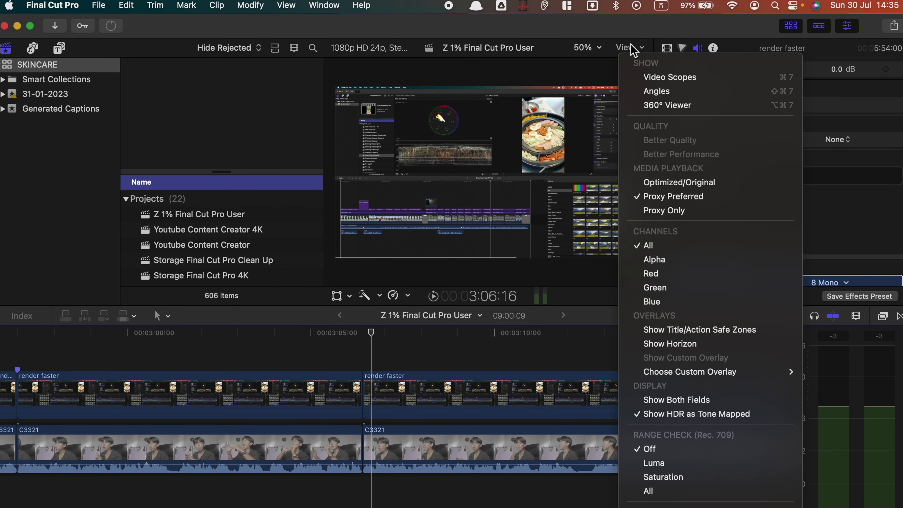
{"action": "left_click", "coordinate": [689, 180]}
{"action": "left_click", "coordinate": [99, 4]}
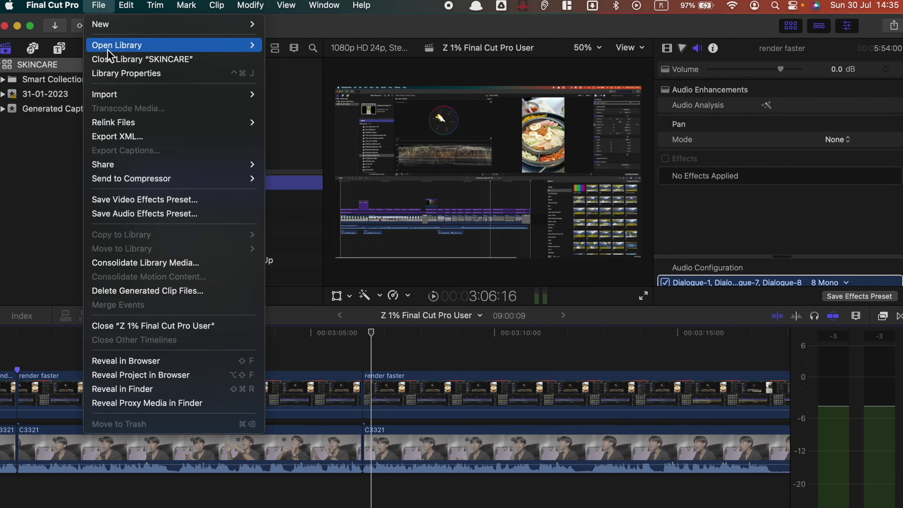
{"action": "mouse_move", "coordinate": [142, 164]}
{"action": "left_click", "coordinate": [320, 178]}
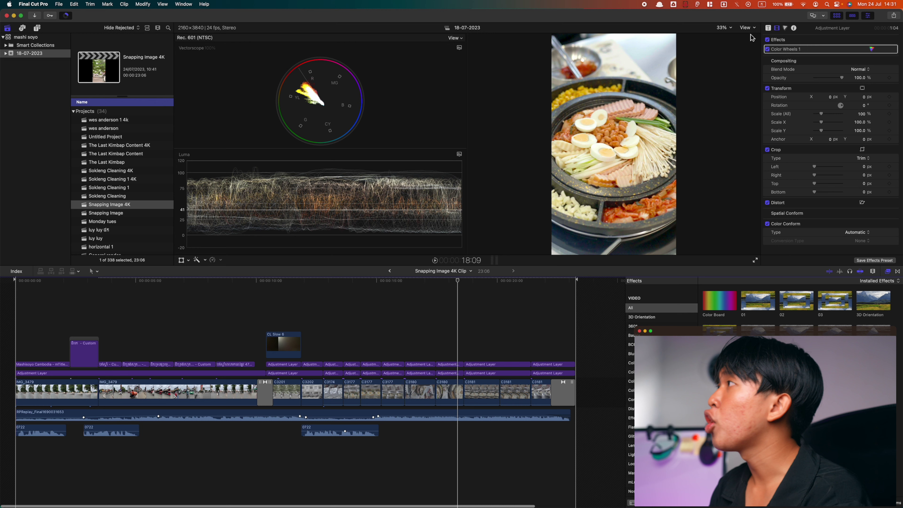
Step: Deselect the audio clips, return the playhead to the start, and play the project from the beginning
{"action": "left_click", "coordinate": [748, 27]}
{"action": "left_click", "coordinate": [269, 393]}
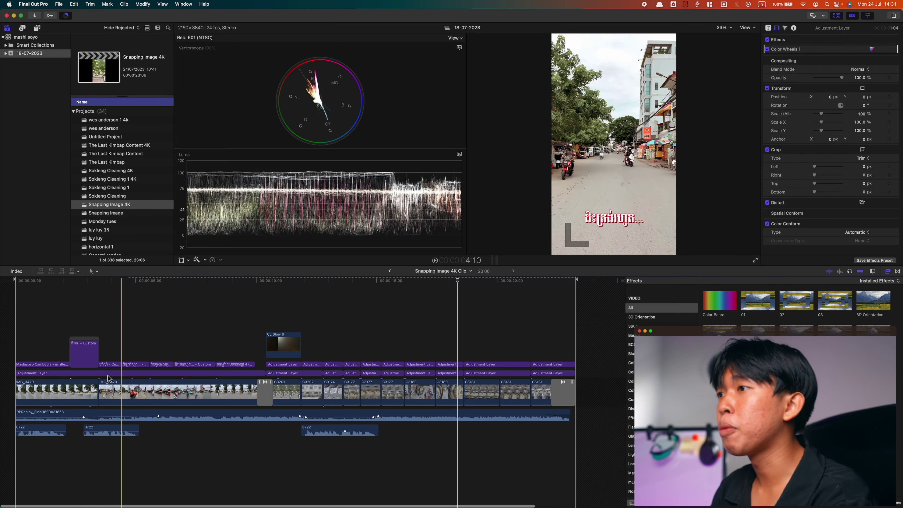
{"action": "left_click_drag", "start_coordinate": [345, 459], "coordinate": [11, 413]}
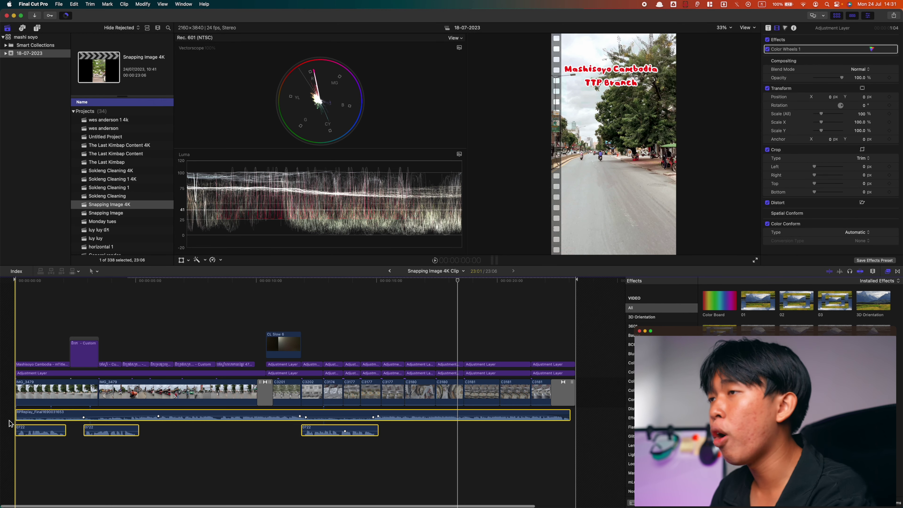
{"action": "left_click", "coordinate": [3, 335]}
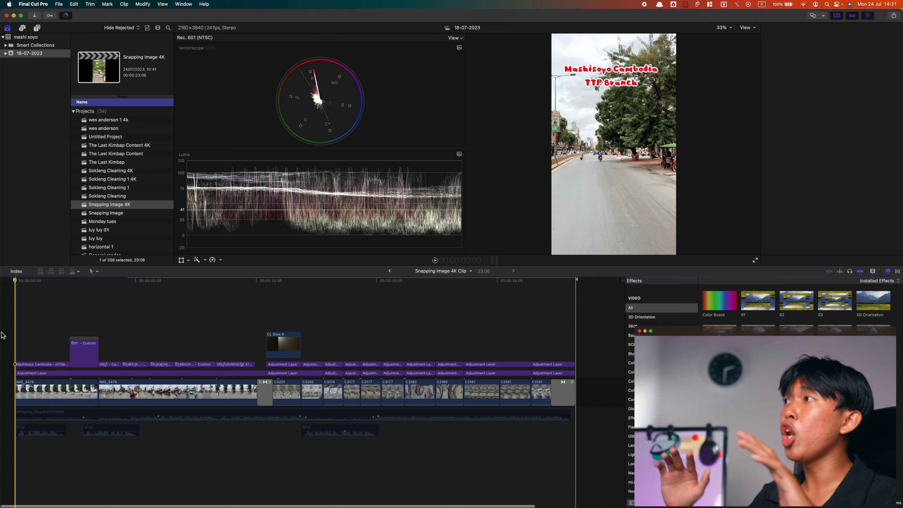
{"action": "key", "text": "space"}
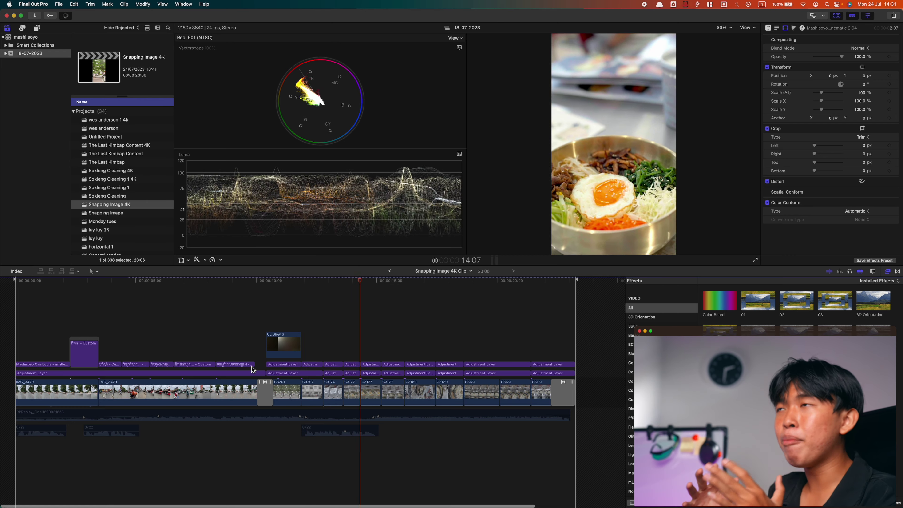
Step: Confirm Proxy Preferred playback, place the playhead at 9:23 and play onward
{"action": "left_click", "coordinate": [748, 28]}
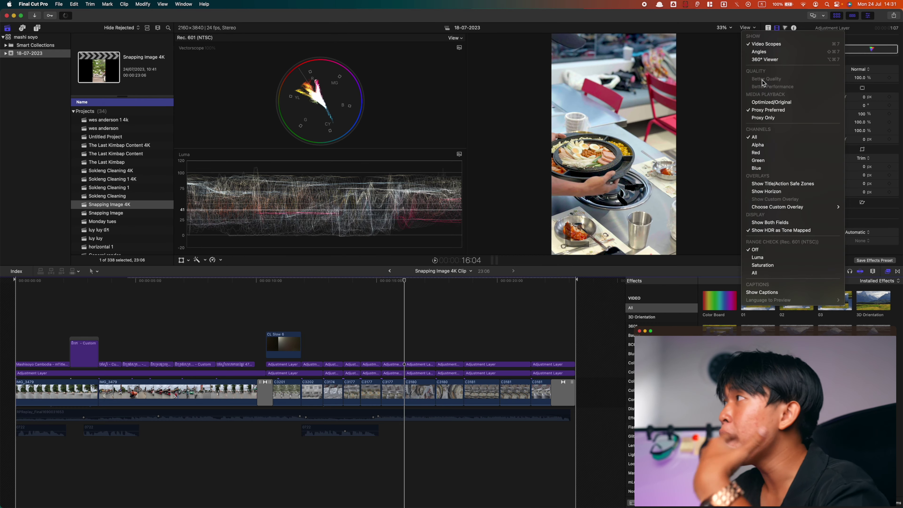
{"action": "left_click", "coordinate": [772, 102]}
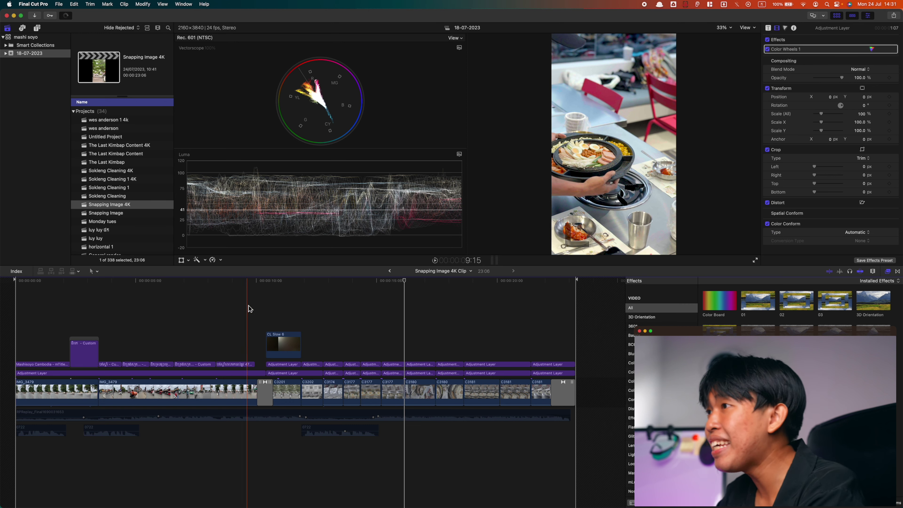
{"action": "left_click", "coordinate": [255, 306]}
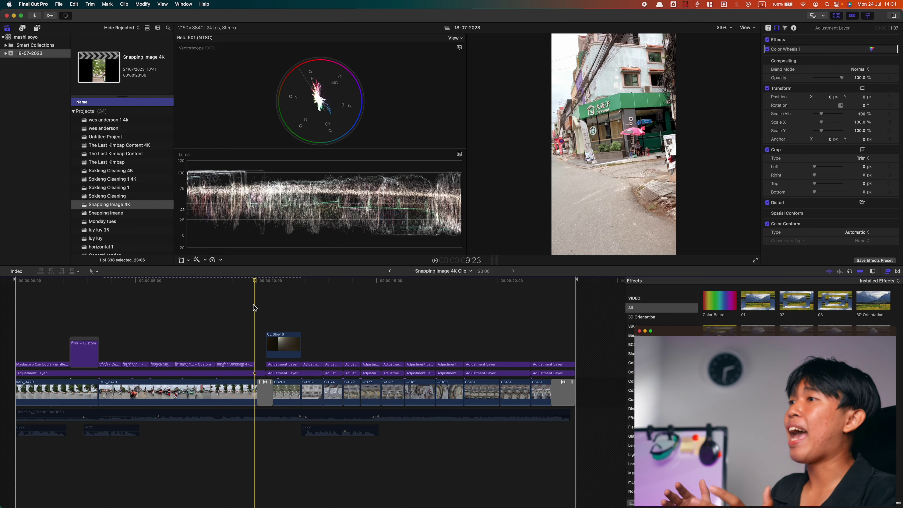
{"action": "key", "text": "space"}
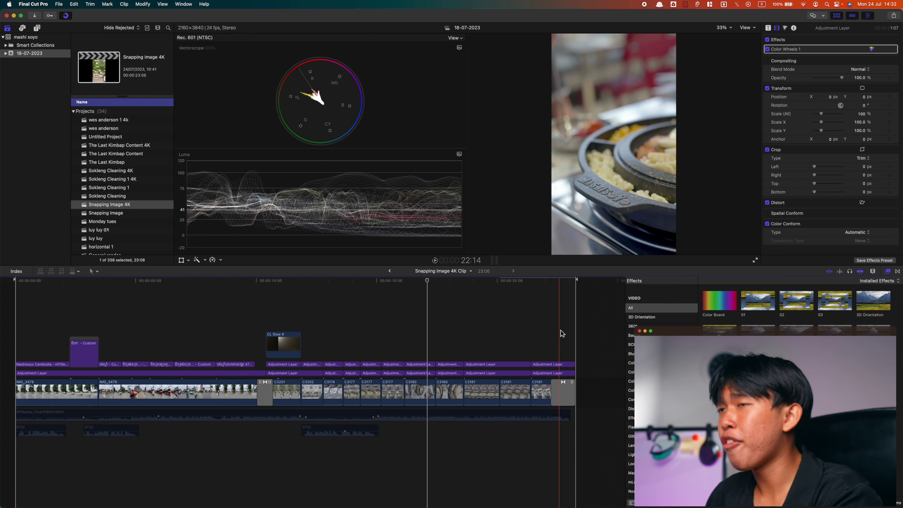
Step: Disable every adjustment layer with V, step back to clip C3201 and play the ungraded footage
{"action": "left_click_drag", "start_coordinate": [559, 330], "coordinate": [4, 376]}
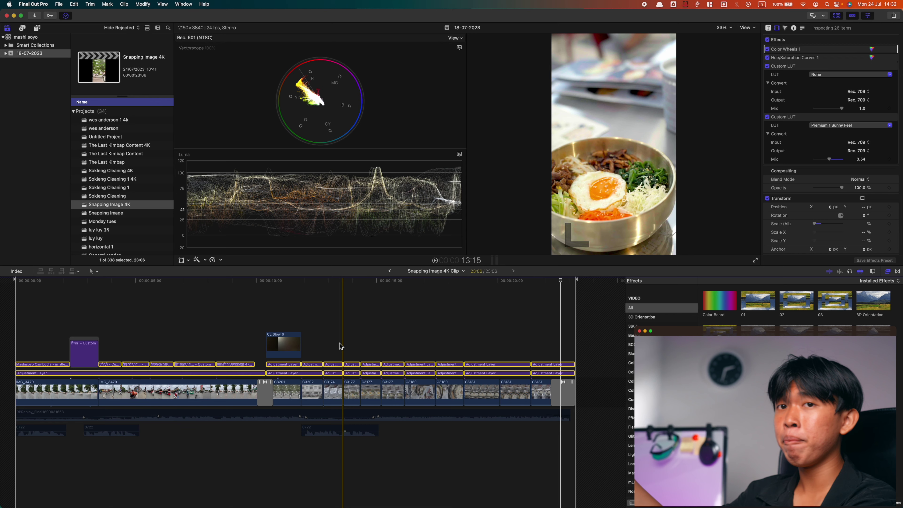
{"action": "key", "text": "v"}
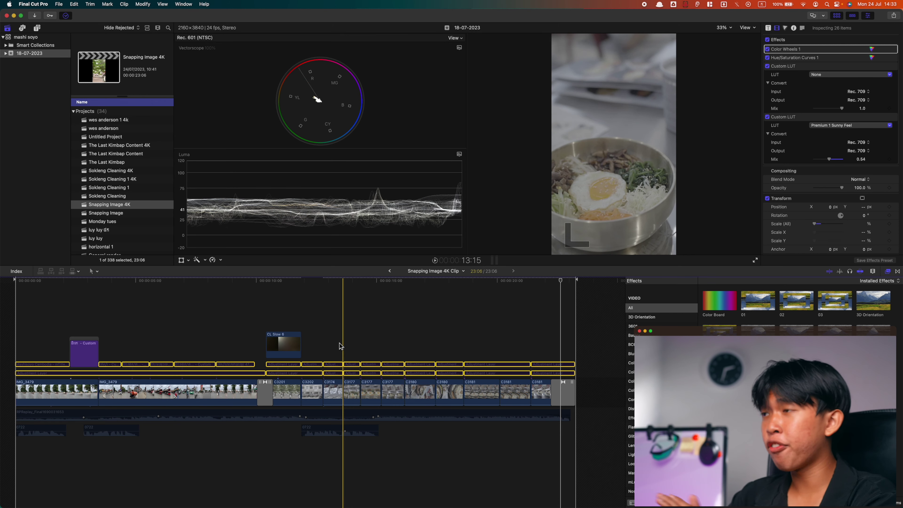
{"action": "key", "text": "j"}
{"action": "key", "text": "k"}
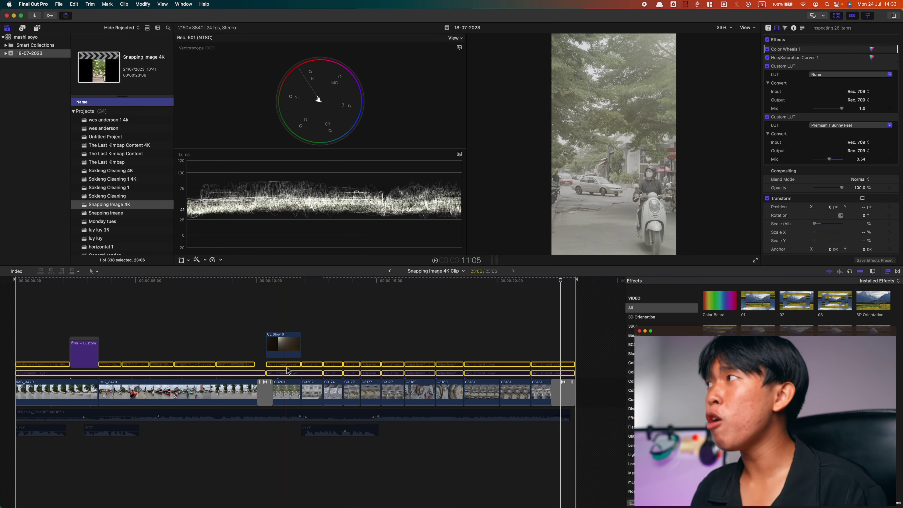
{"action": "key", "text": "l"}
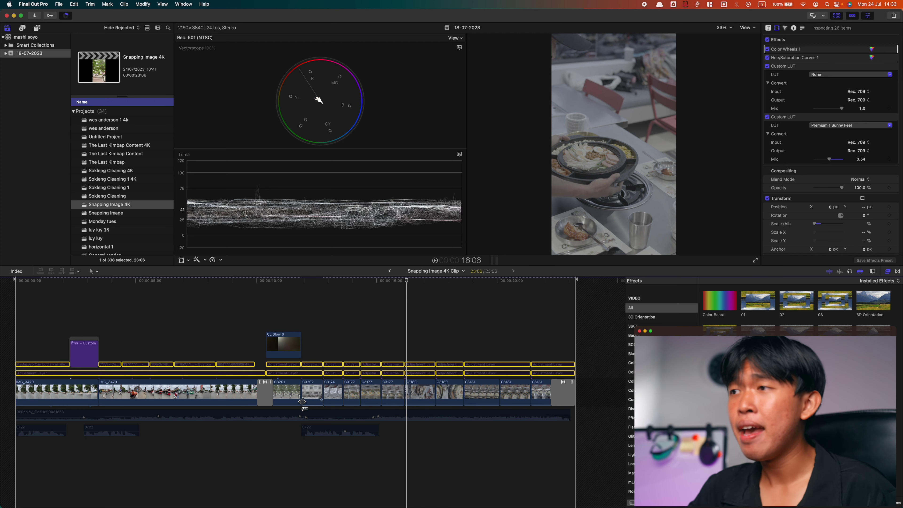
{"action": "left_click", "coordinate": [220, 364]}
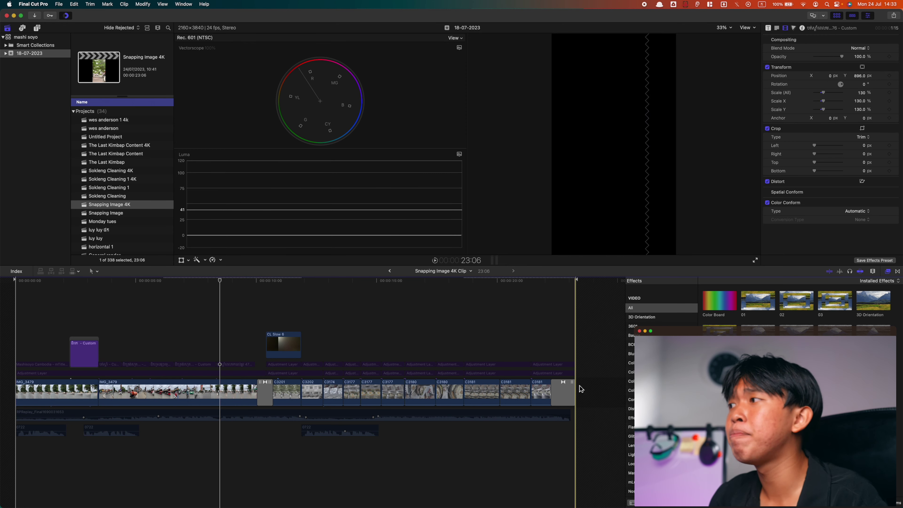
Step: Select all clips with Cmd+A, disable them with V, and clear the selection
{"action": "key", "text": "super+a"}
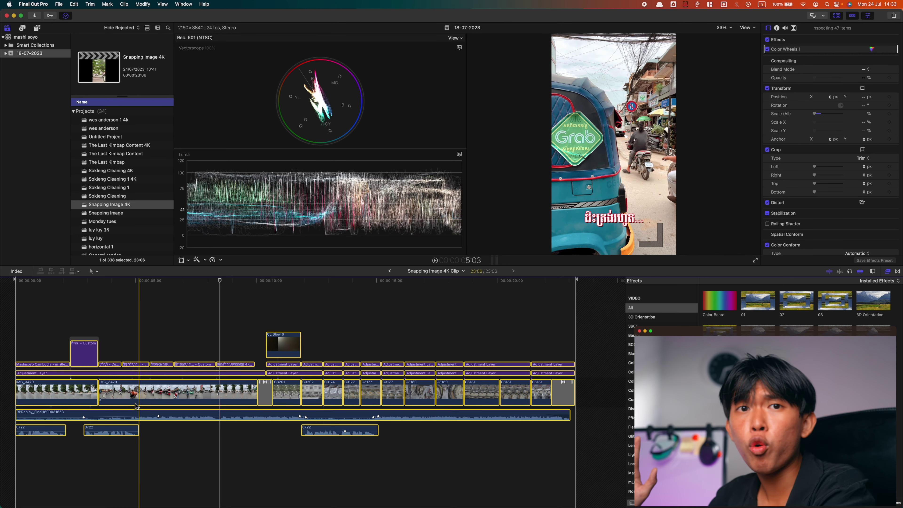
{"action": "key", "text": "v"}
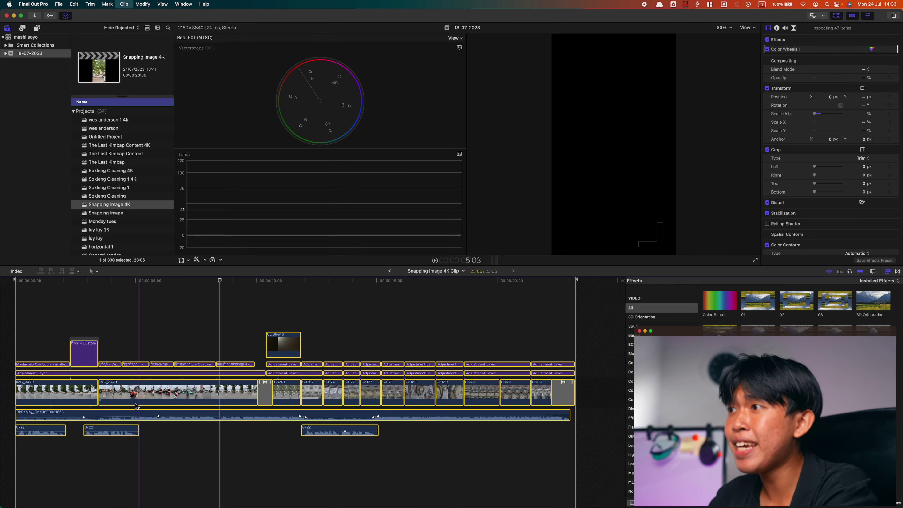
{"action": "left_click", "coordinate": [343, 350]}
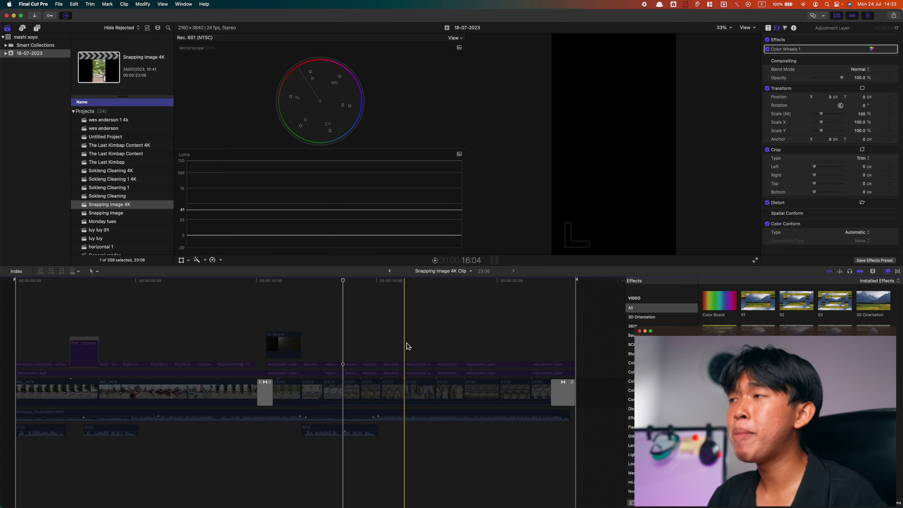
Step: Marquee-select clip C3177 along with its two stacked adjustment layers
{"action": "left_click_drag", "start_coordinate": [389, 347], "coordinate": [404, 393]}
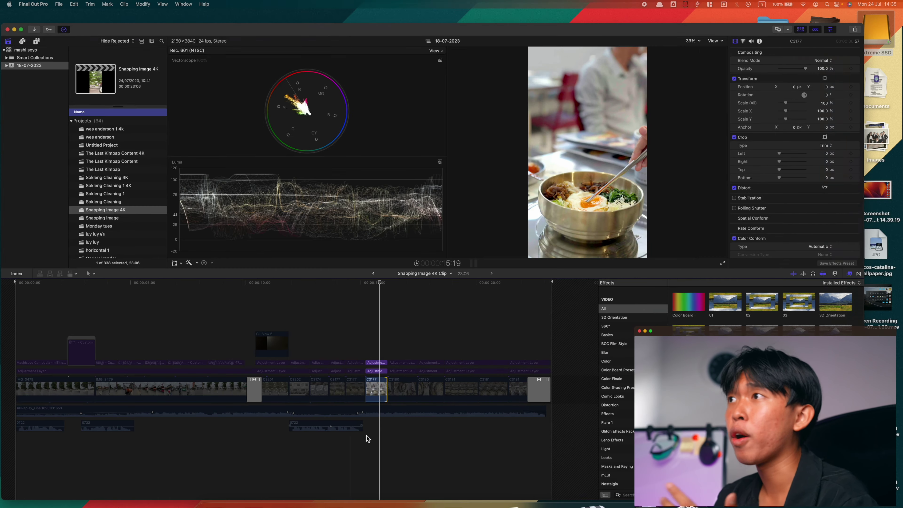
{"action": "key", "text": "ctrl+Up"}
Step: In Finder, go from the Extreme SSD through All Projects › Freelancing Project › Gaze › mashi into video
{"action": "left_click", "coordinate": [777, 117]}
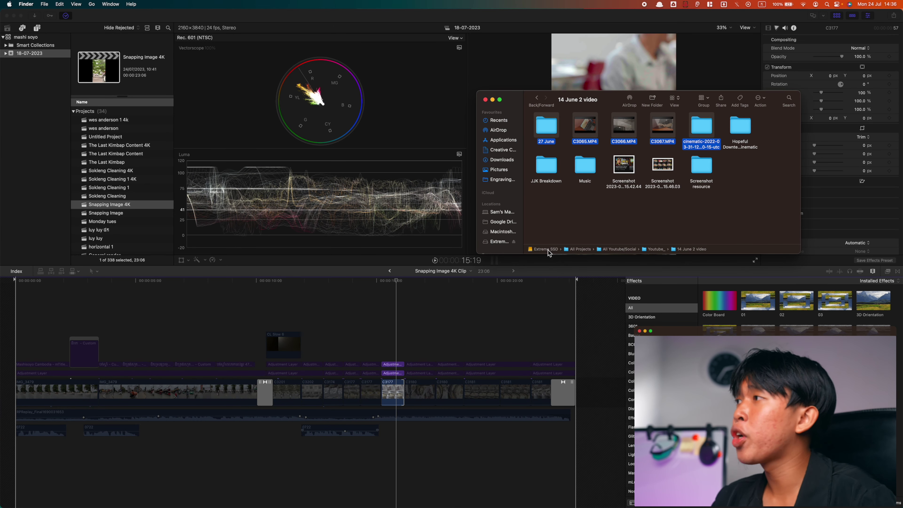
{"action": "double_click", "coordinate": [548, 250]}
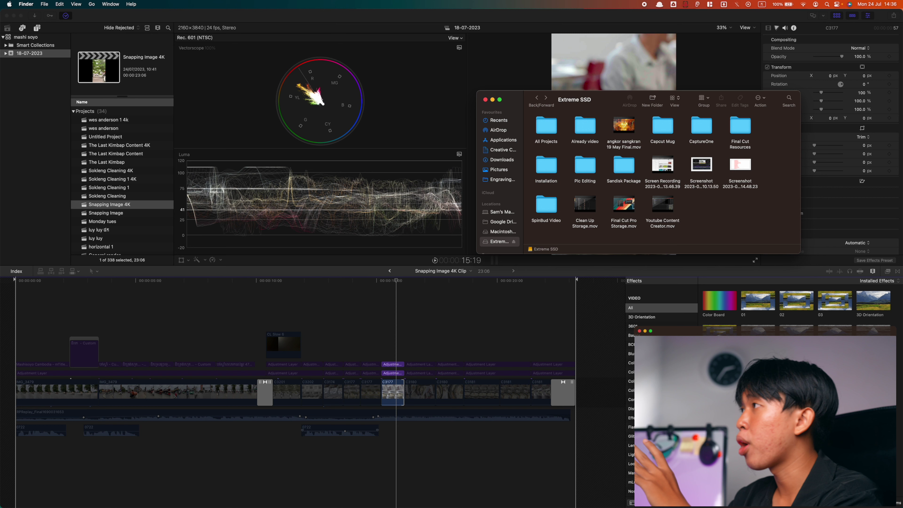
{"action": "left_click", "coordinate": [740, 128]}
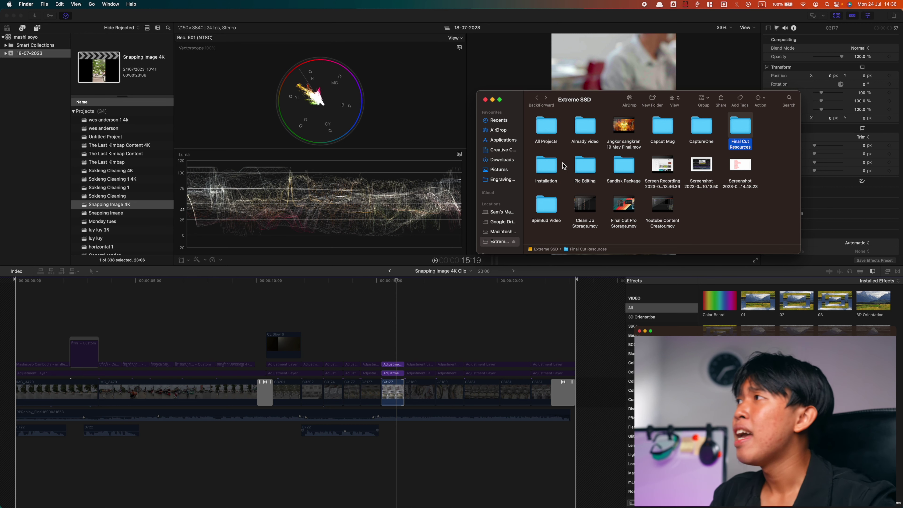
{"action": "double_click", "coordinate": [548, 129]}
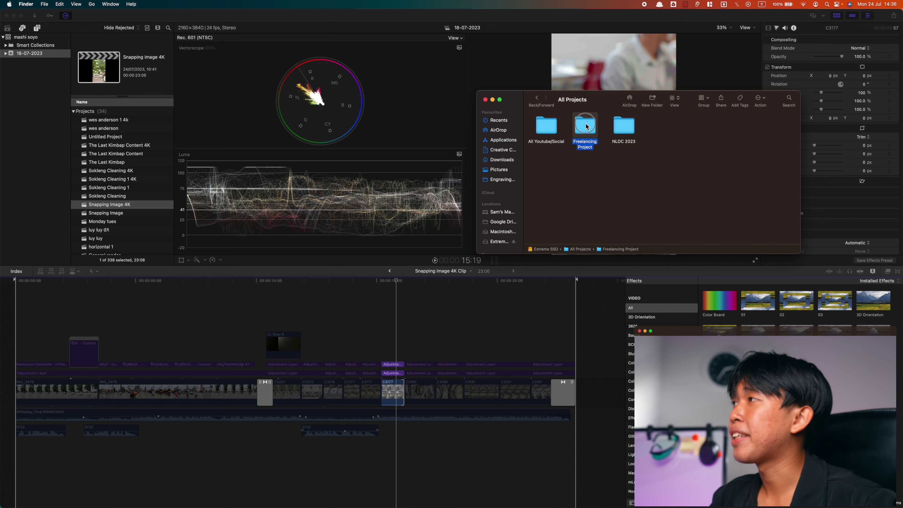
{"action": "double_click", "coordinate": [587, 127]}
{"action": "double_click", "coordinate": [585, 128]}
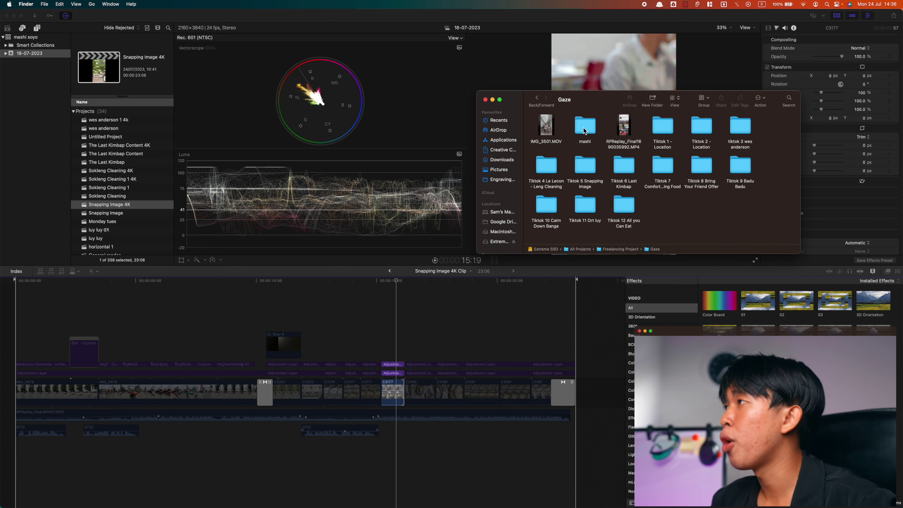
{"action": "double_click", "coordinate": [585, 127]}
{"action": "double_click", "coordinate": [547, 126]}
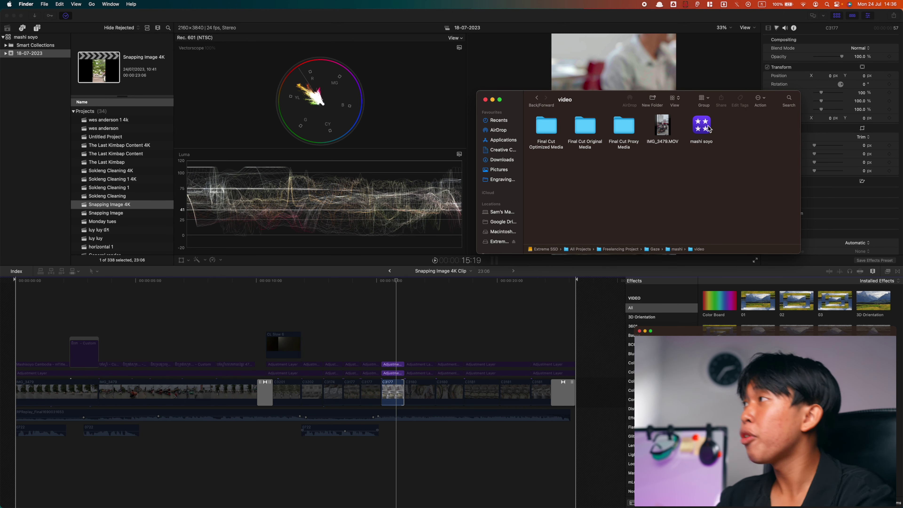
{"action": "left_click", "coordinate": [700, 174]}
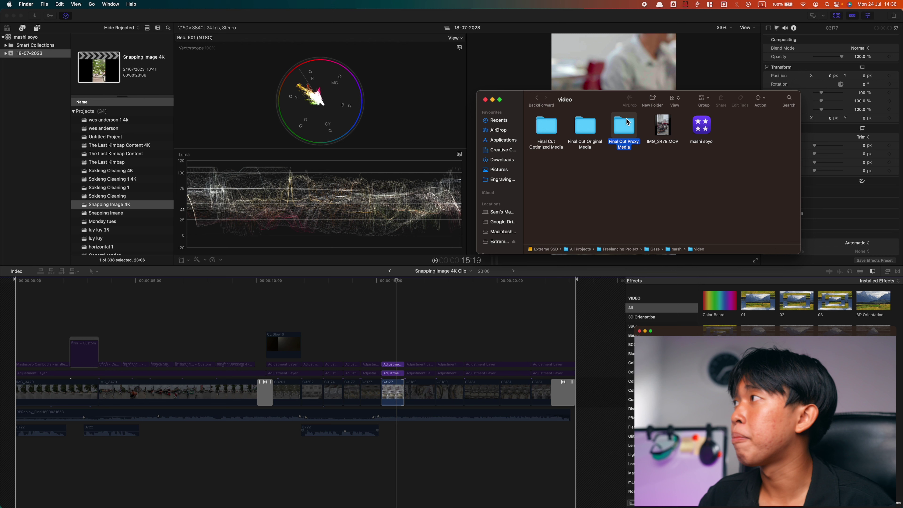